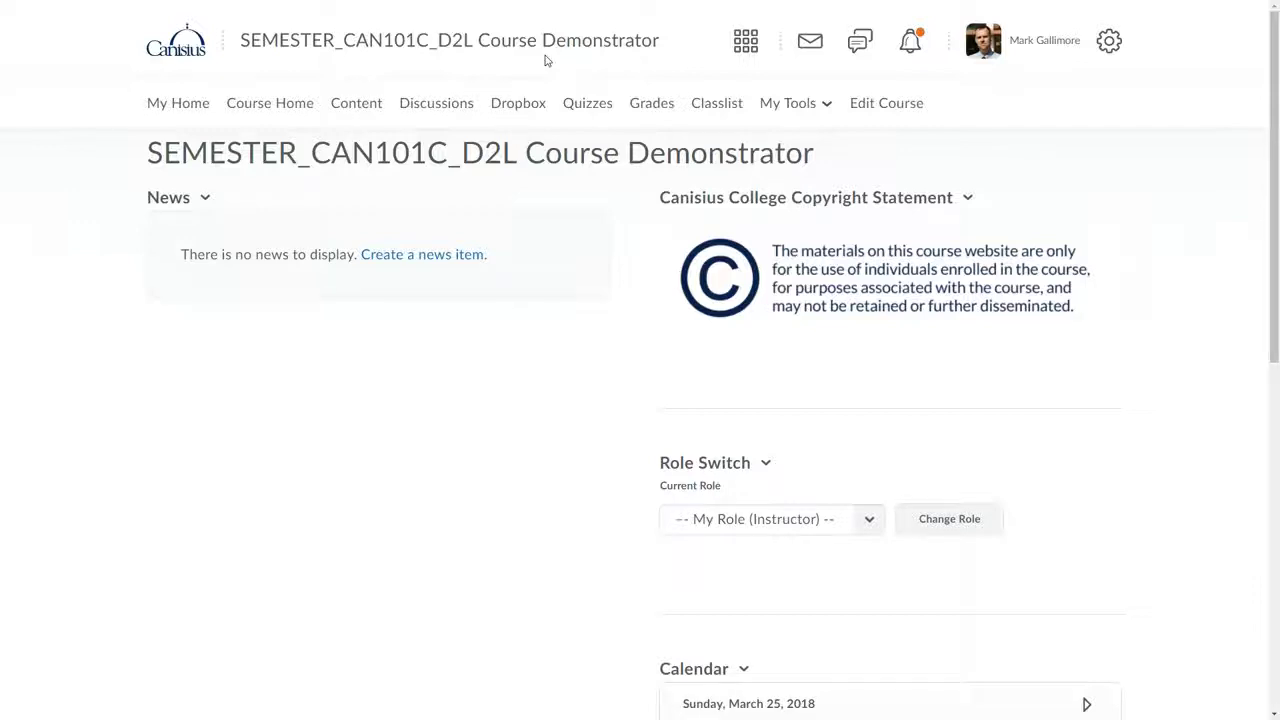
Check the course's Content, Dropbox and Quizzes areas for existing material
click(358, 112)
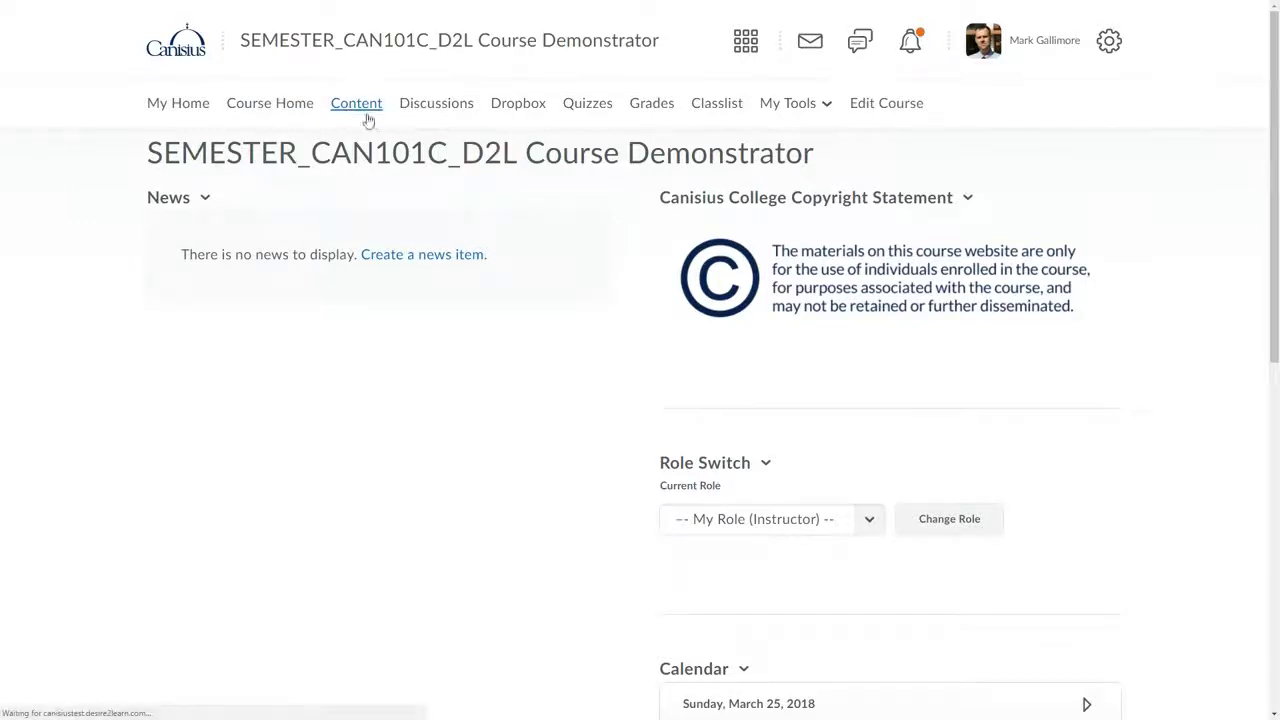
click(505, 108)
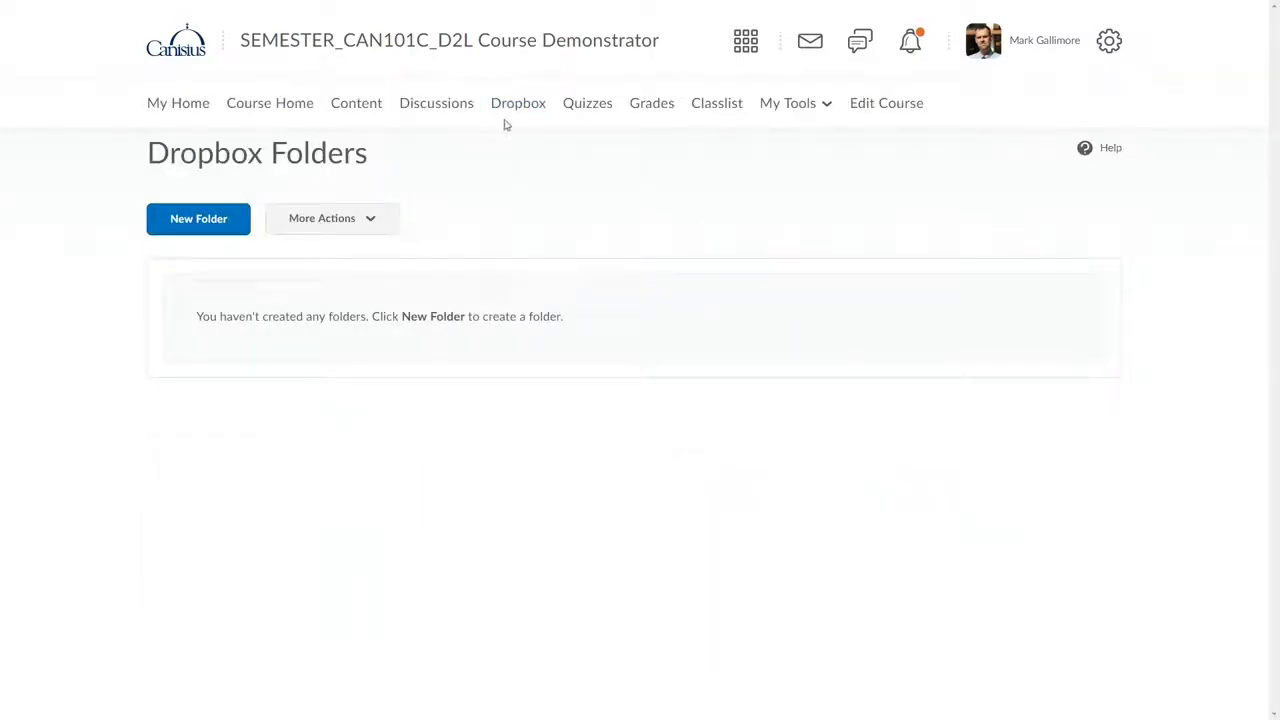
click(590, 107)
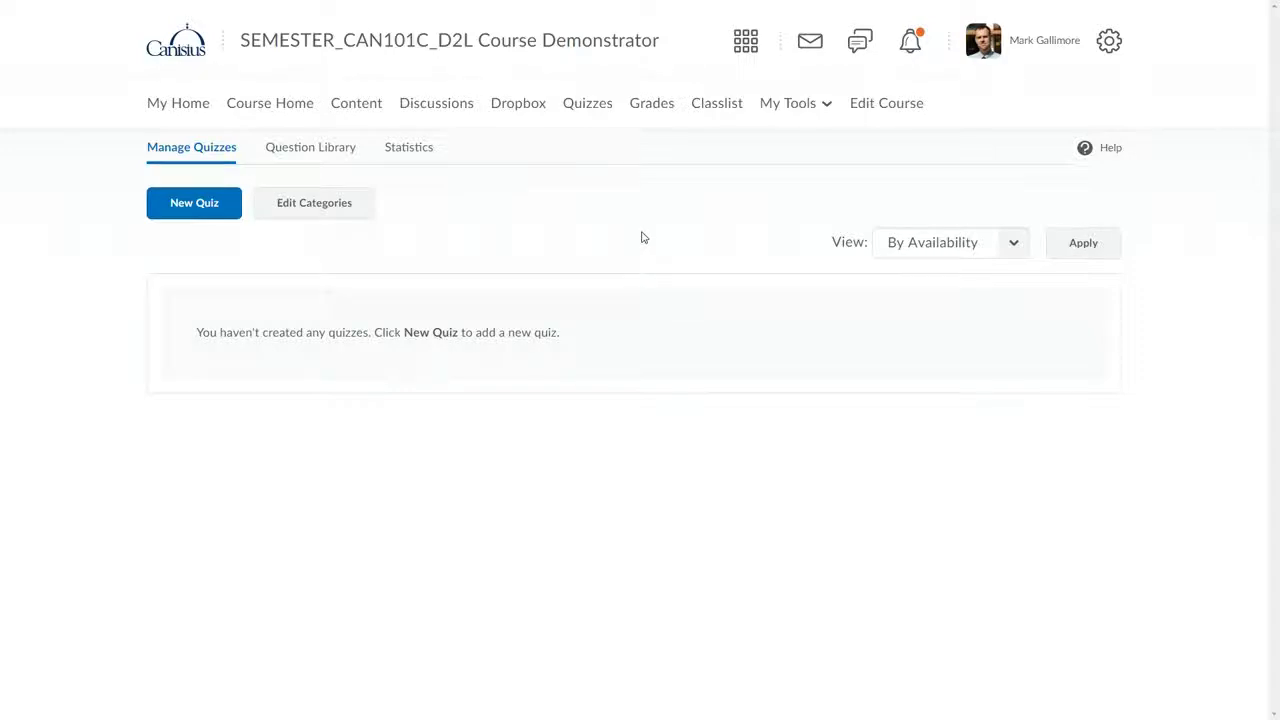
Open the Import / Export / Copy Components tool from the course administration page
click(897, 110)
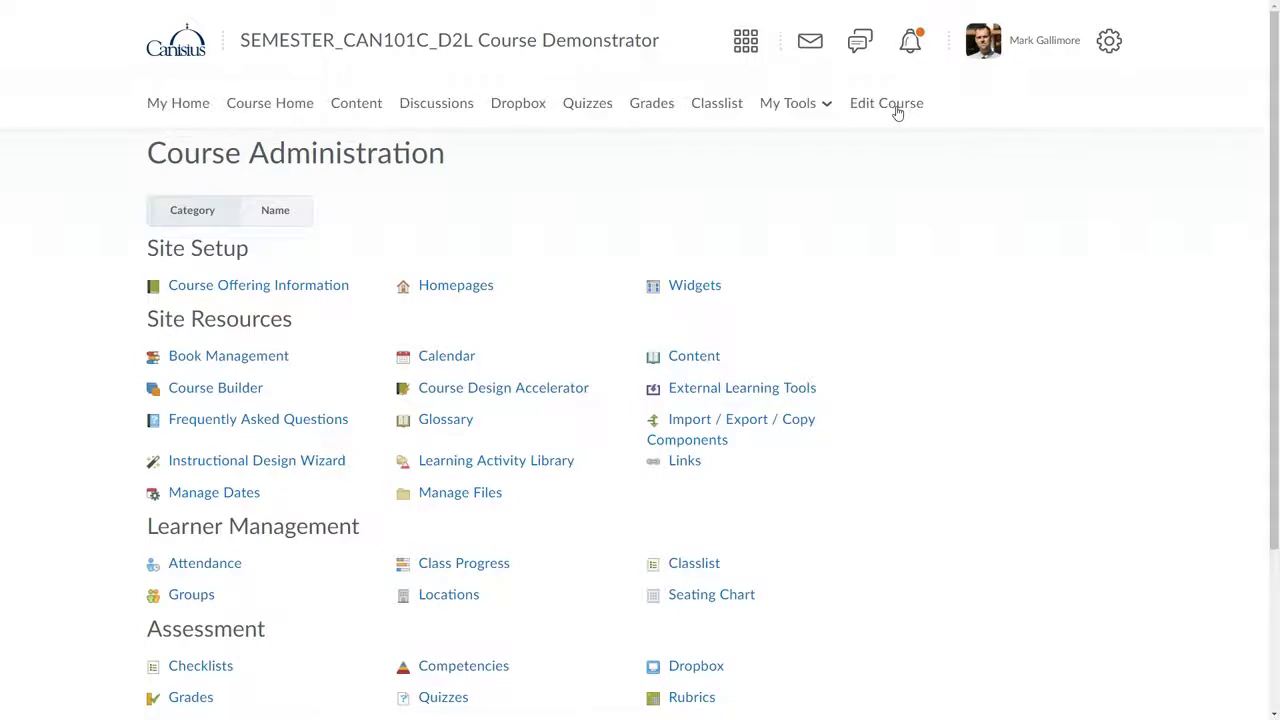
scroll(647, 370, down, 1)
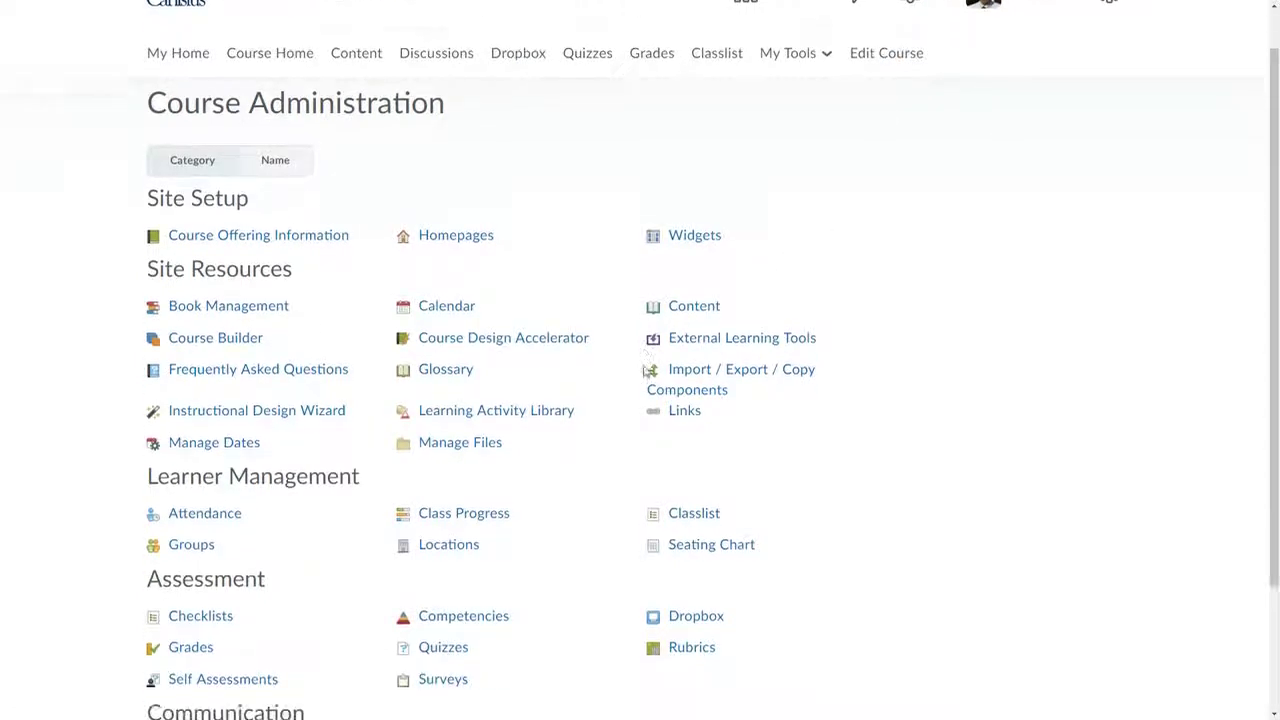
scroll(647, 370, down, 1)
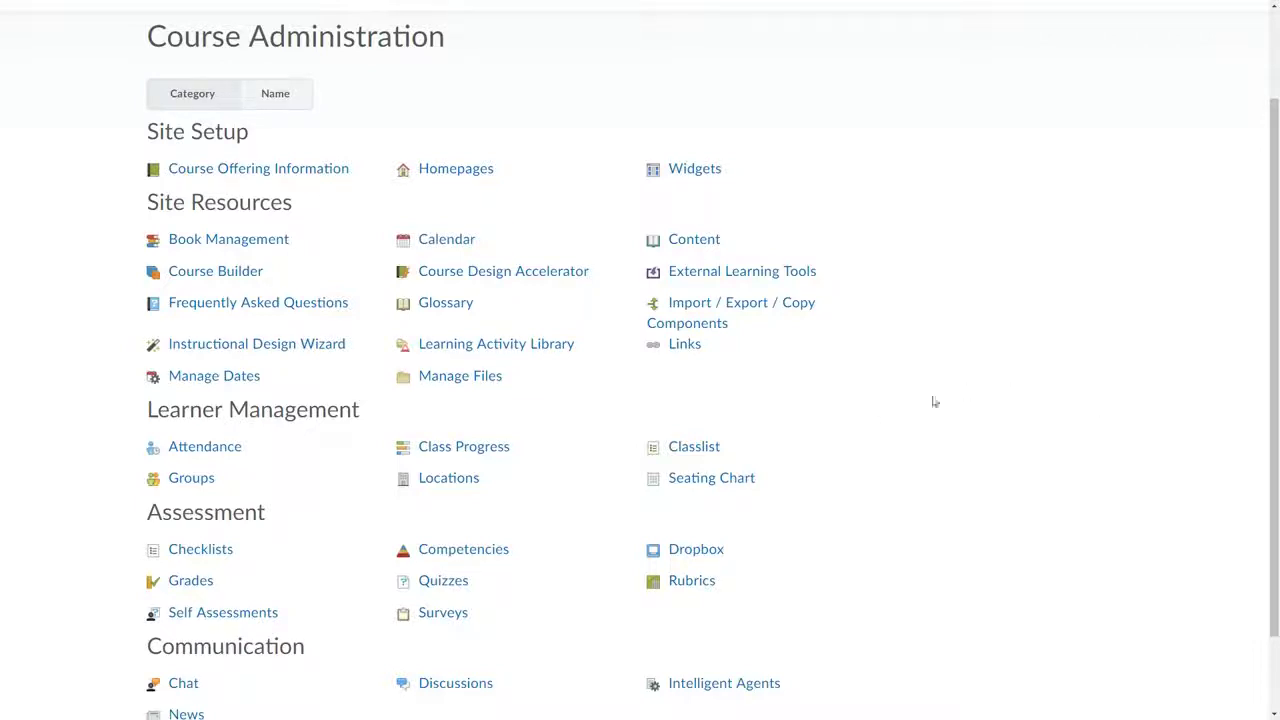
click(778, 304)
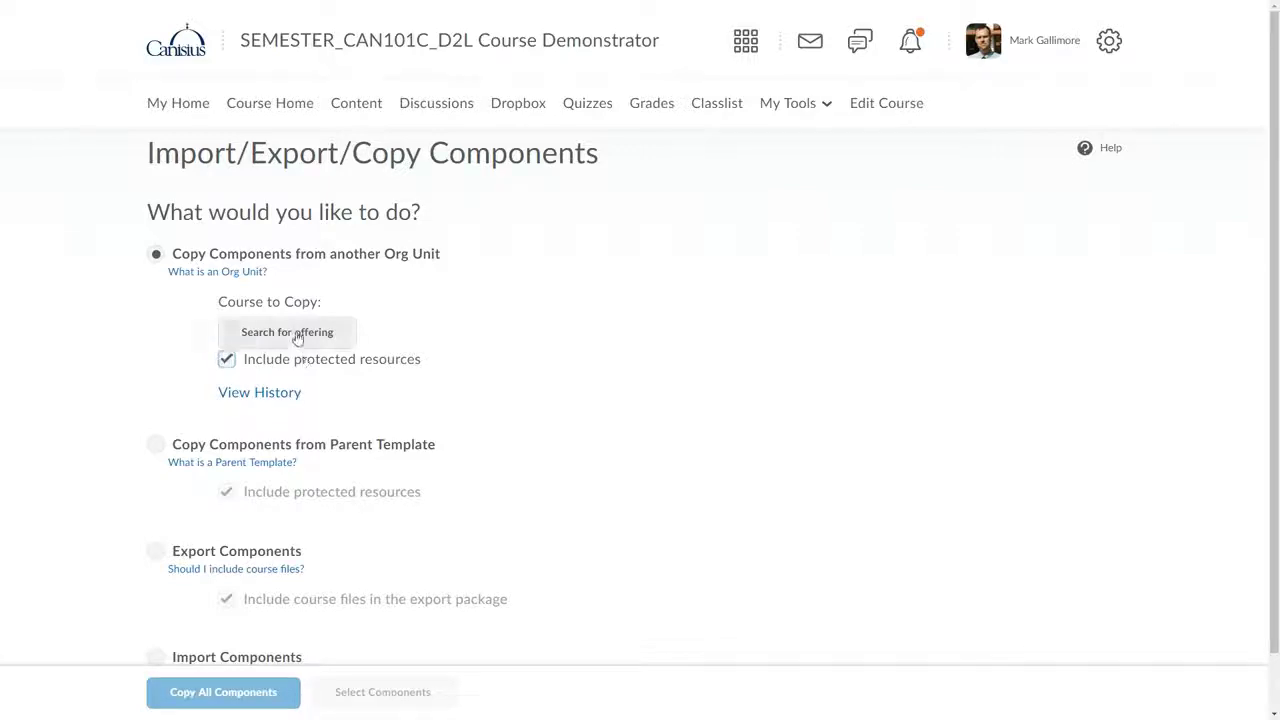
Search the course offerings and set LastSmstr_CAN101C_D2L Course Demonstrator as the course to copy
click(292, 333)
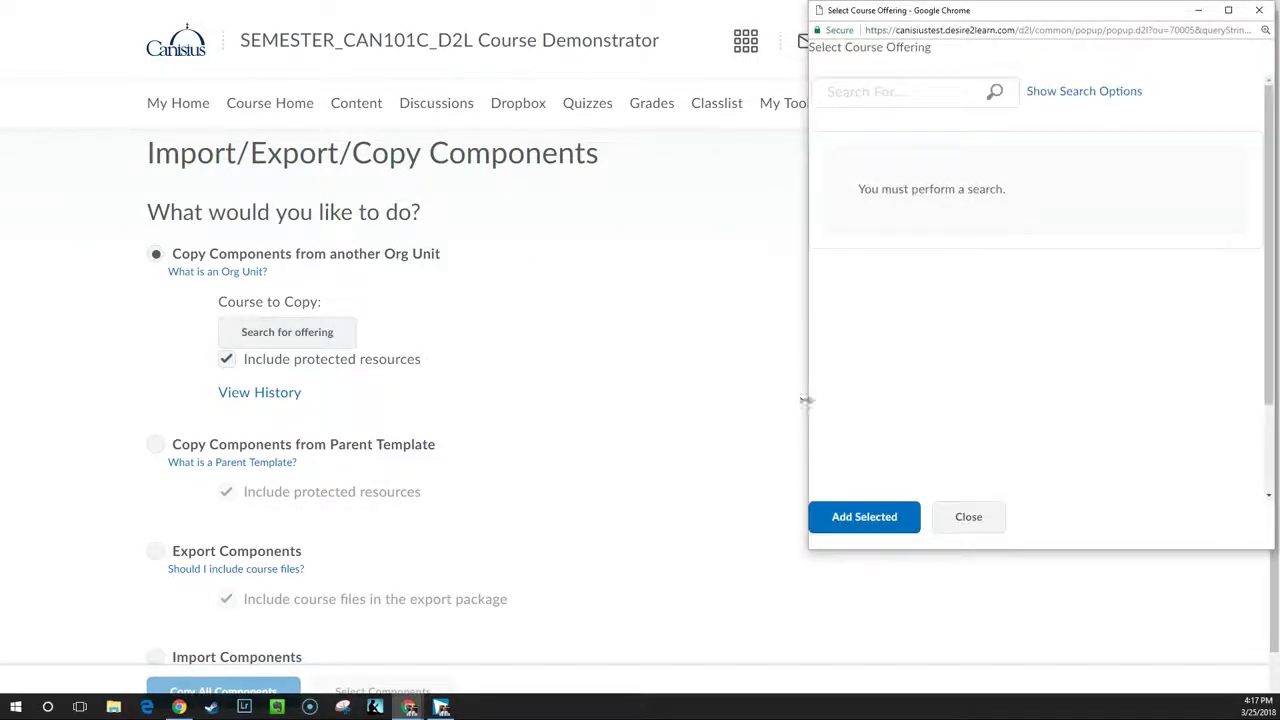
drag(810, 406, 551, 383)
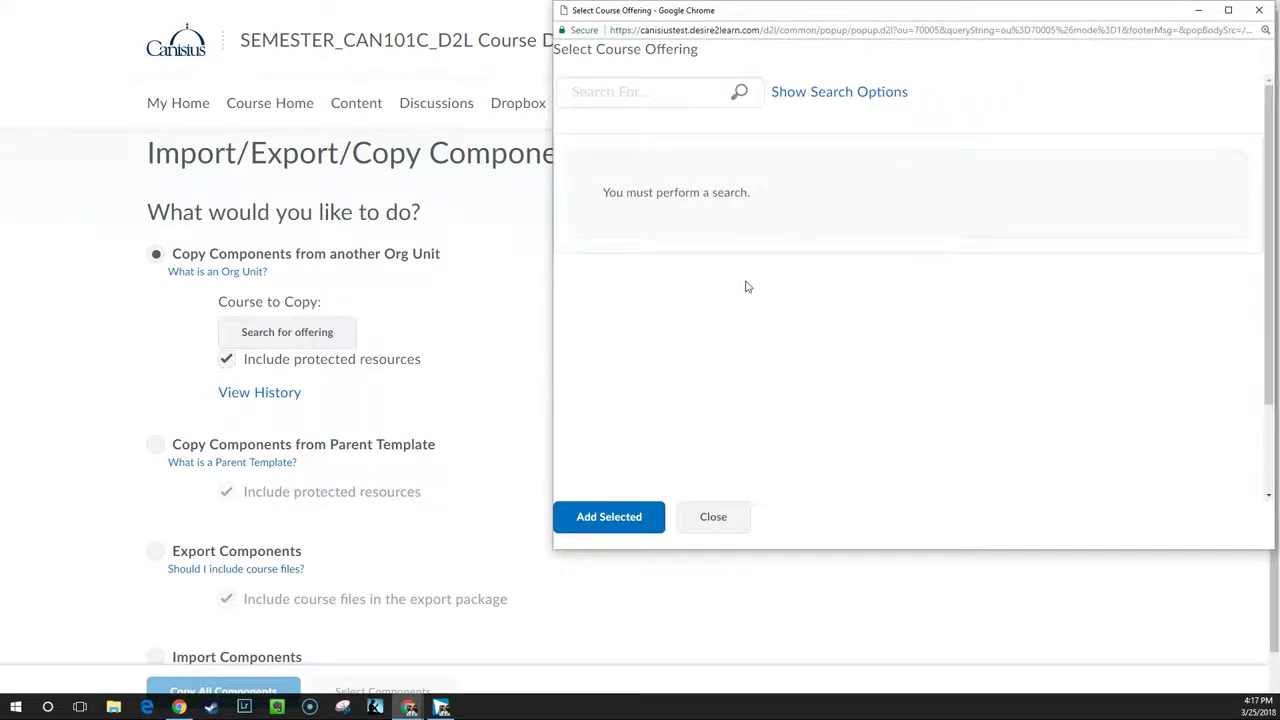
click(664, 91)
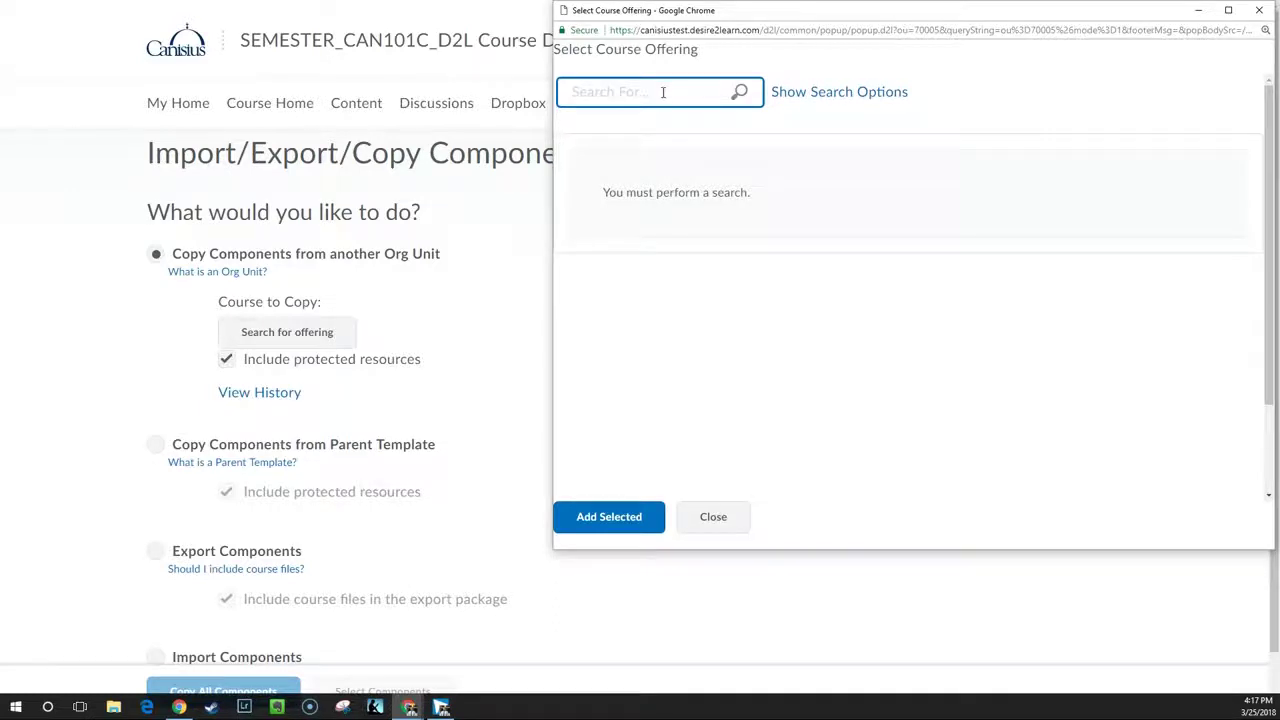
click(739, 92)
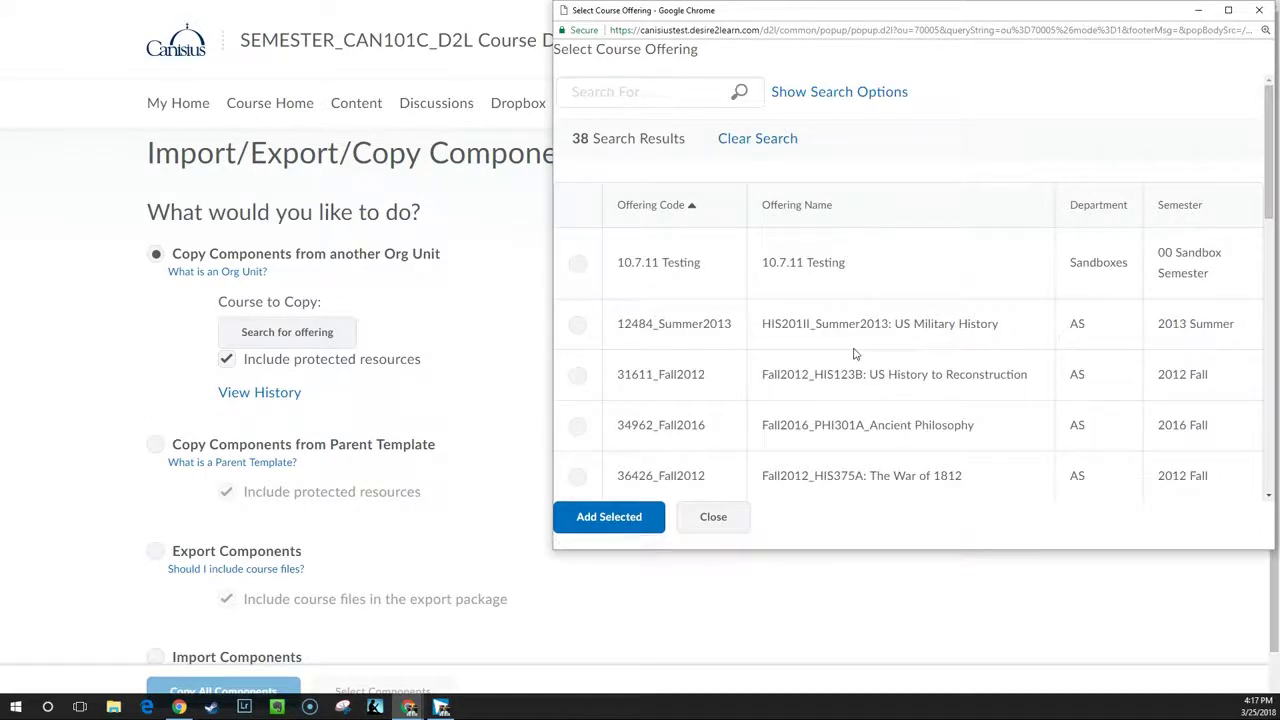
scroll(855, 353, down, 10)
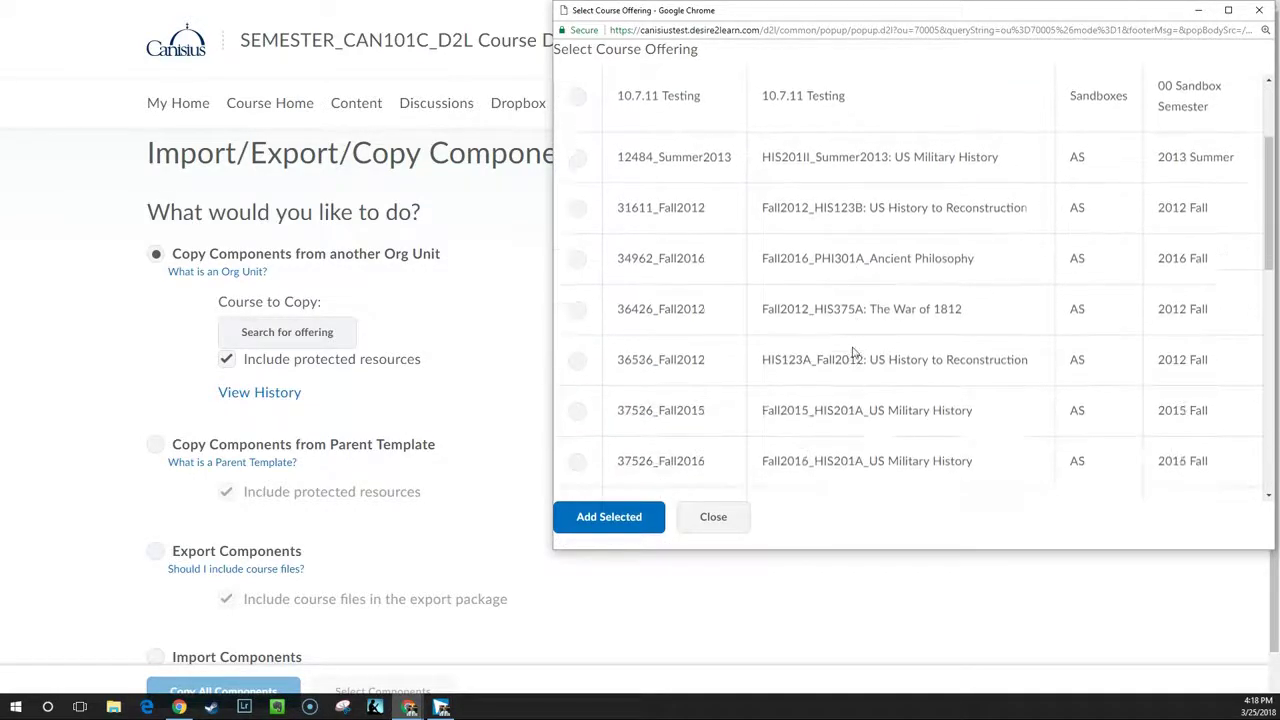
click(577, 379)
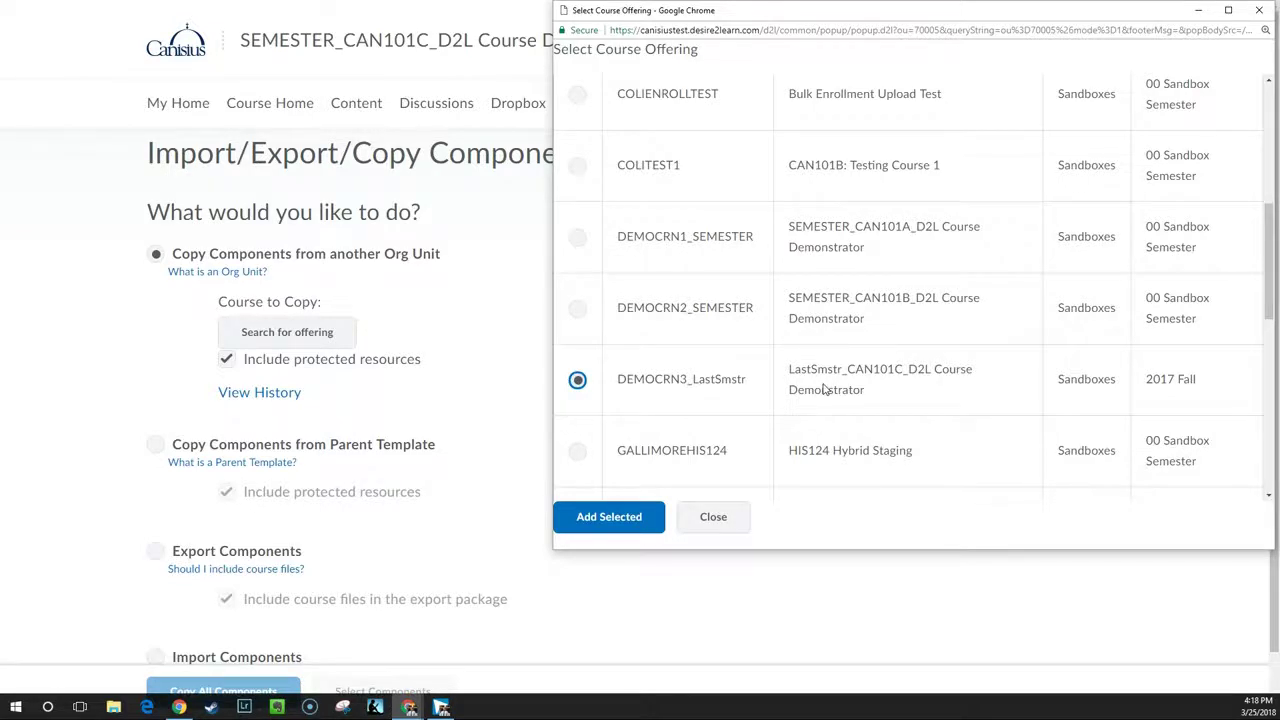
click(609, 517)
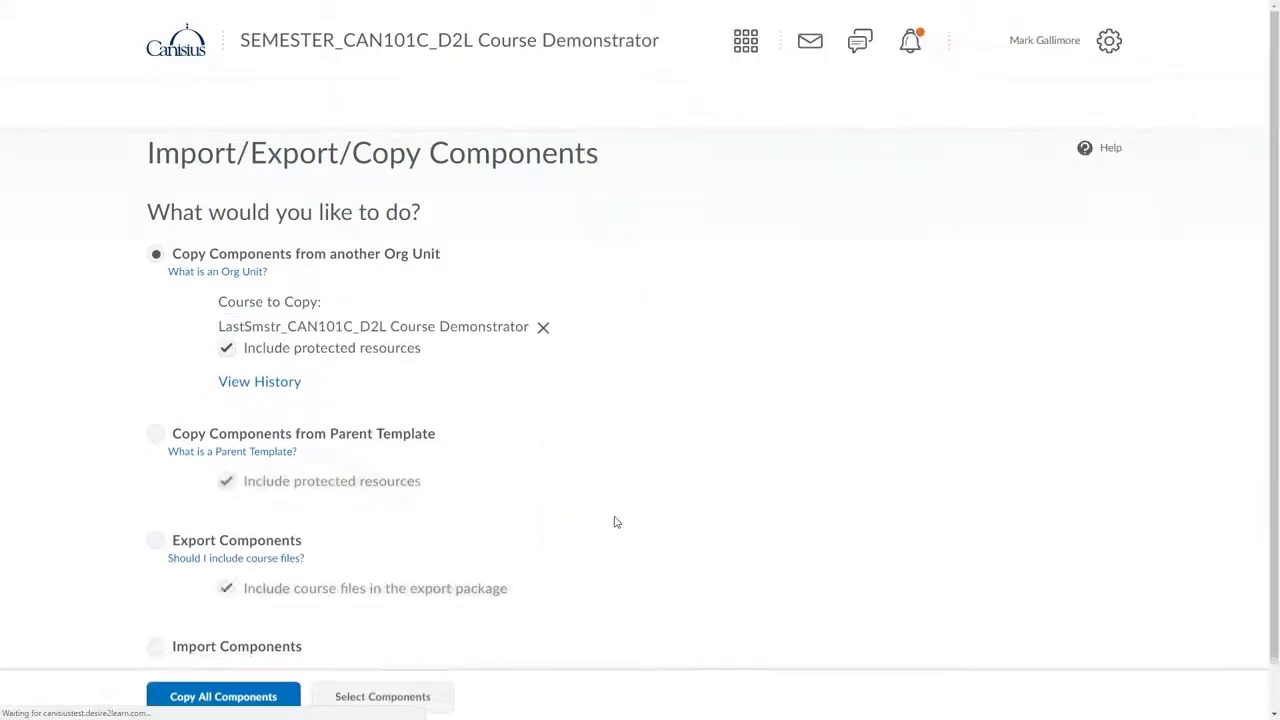
Choose to copy selected components and include all items of Content, Course Files, Discussions and Dropbox
scroll(613, 520, down, 1)
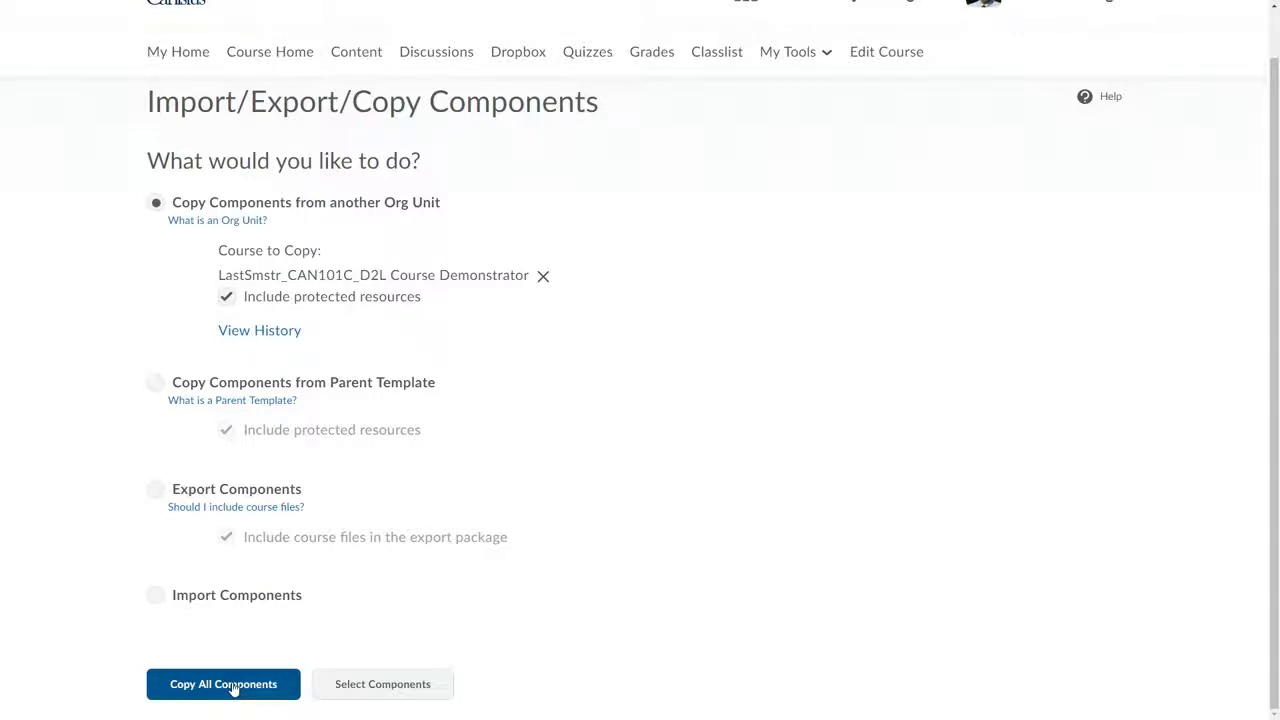
click(396, 694)
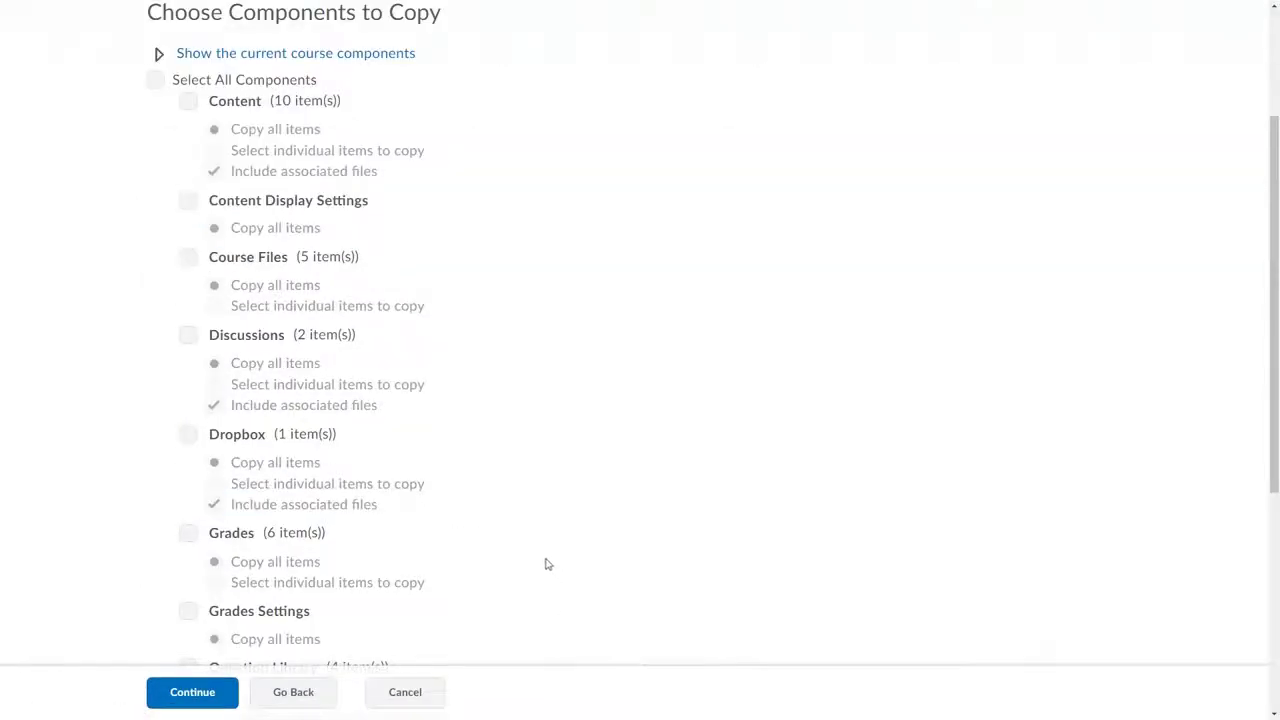
scroll(527, 557, up, 1)
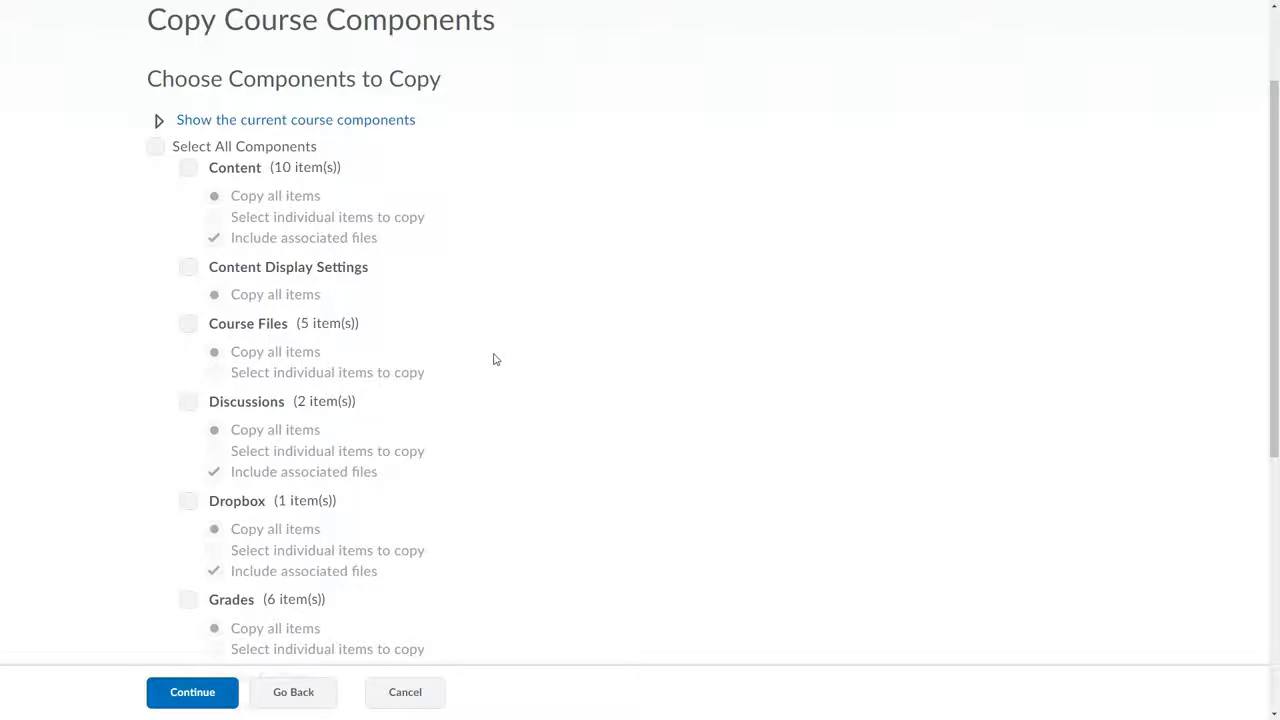
scroll(493, 358, down, 1)
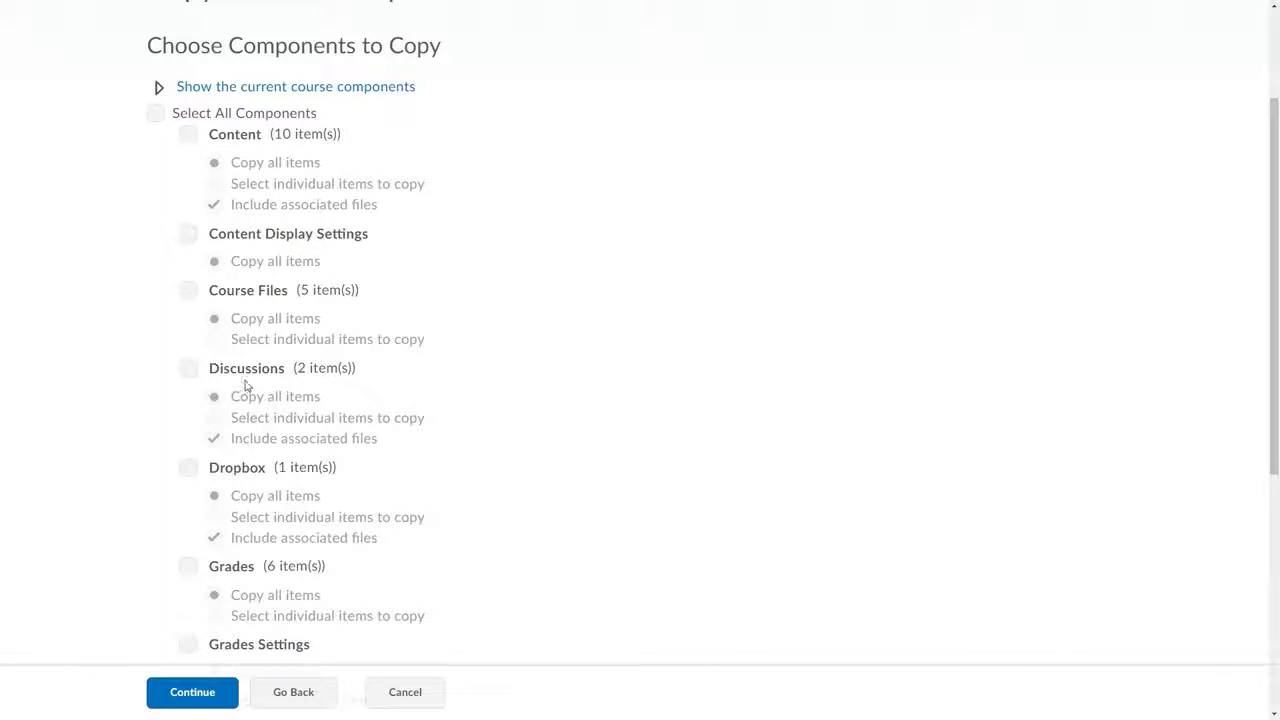
click(188, 290)
click(186, 134)
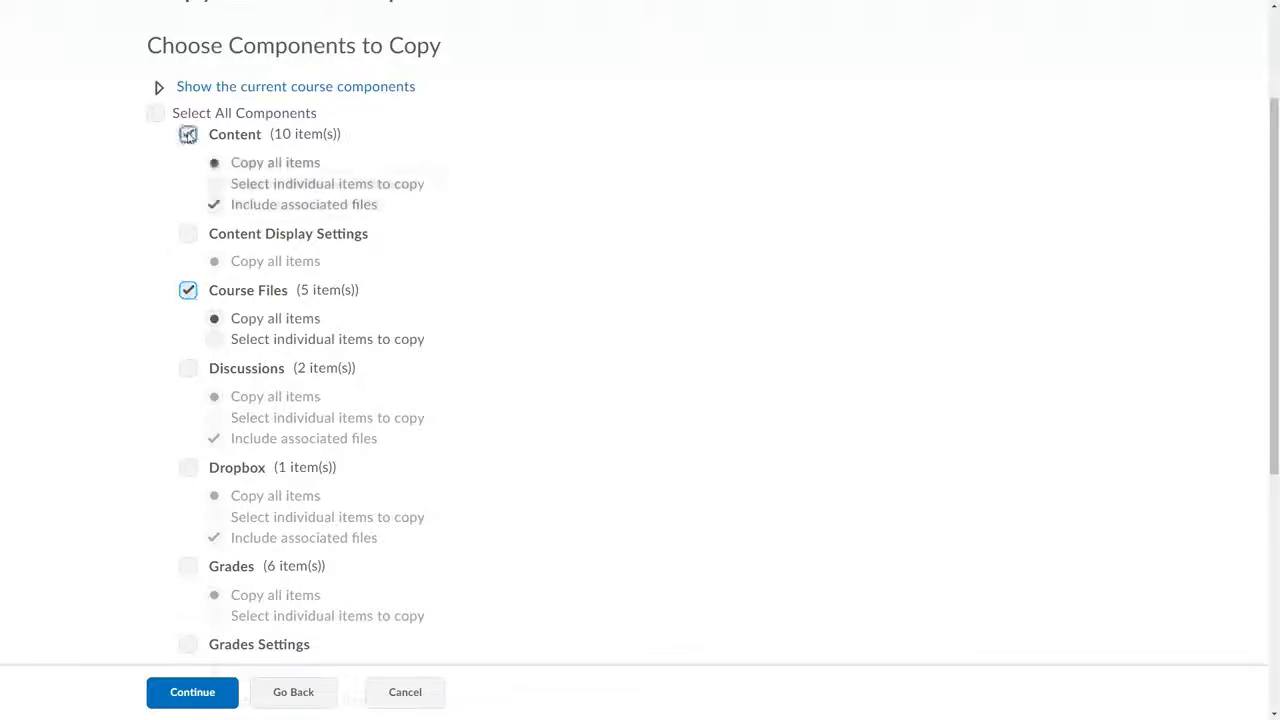
click(188, 369)
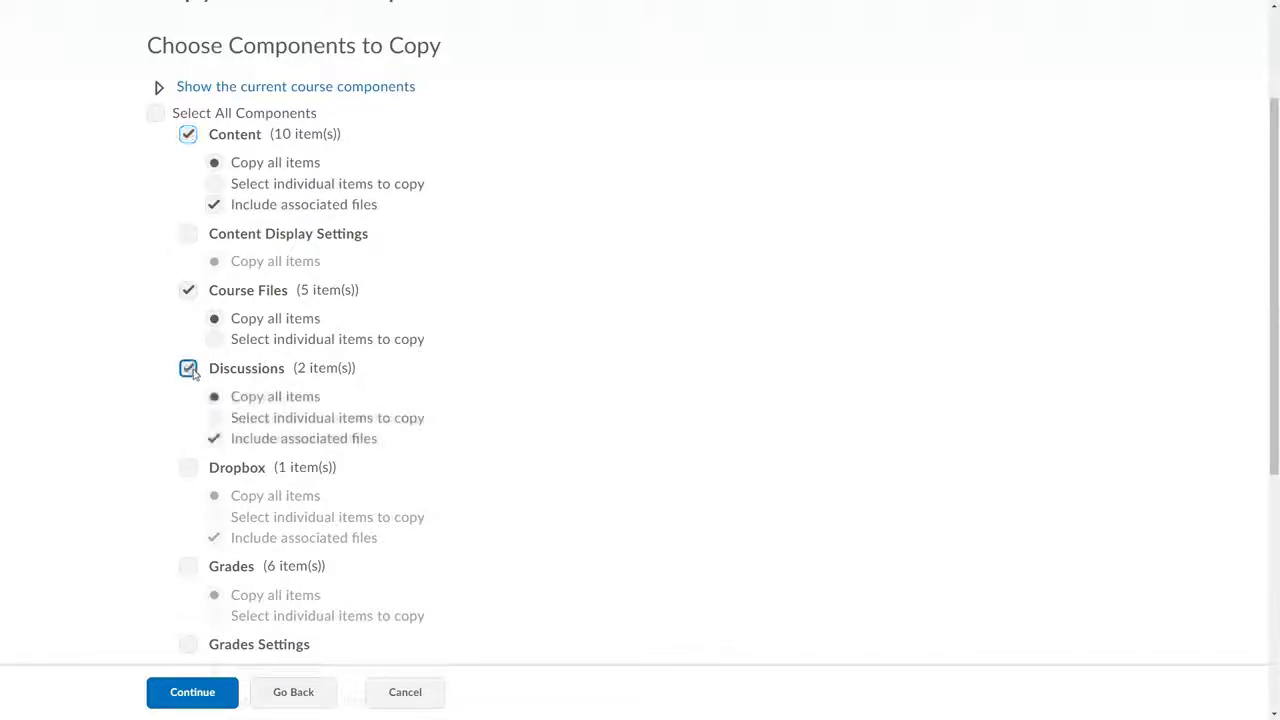
click(188, 468)
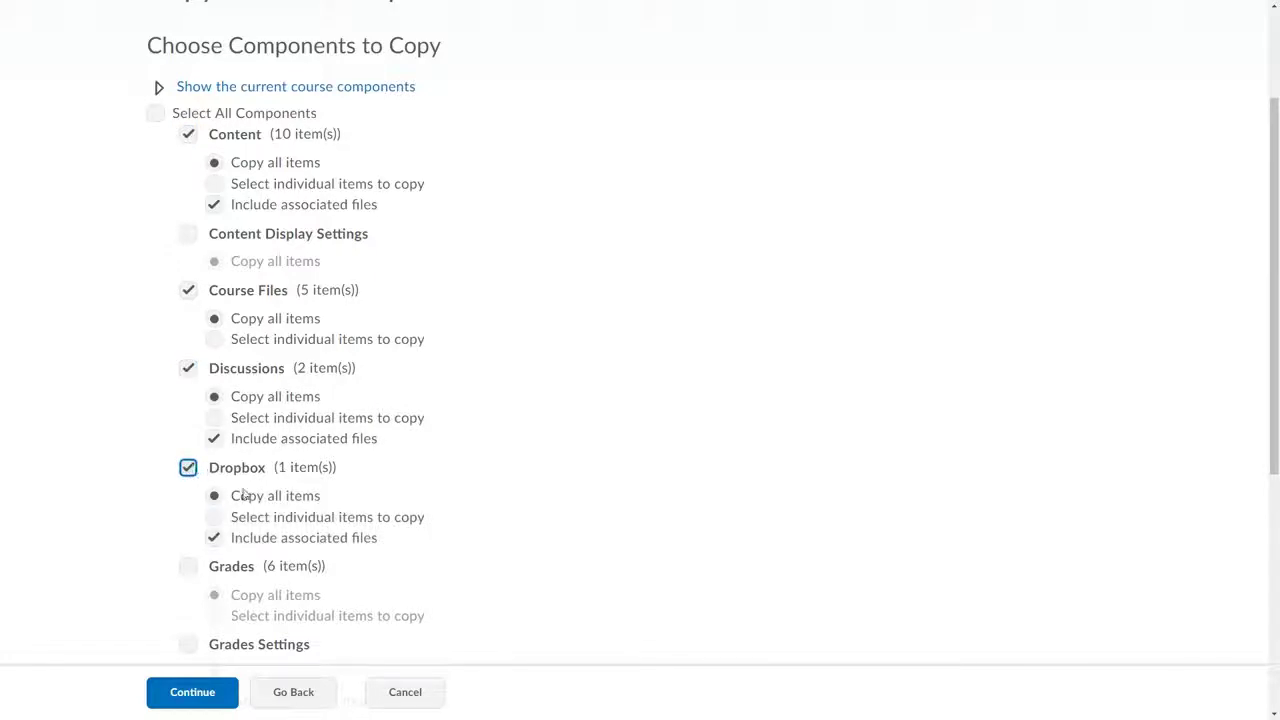
click(215, 497)
Set Content to copy individually selected items with associated files, and continue to the module selection
click(214, 184)
drag(388, 208, 230, 211)
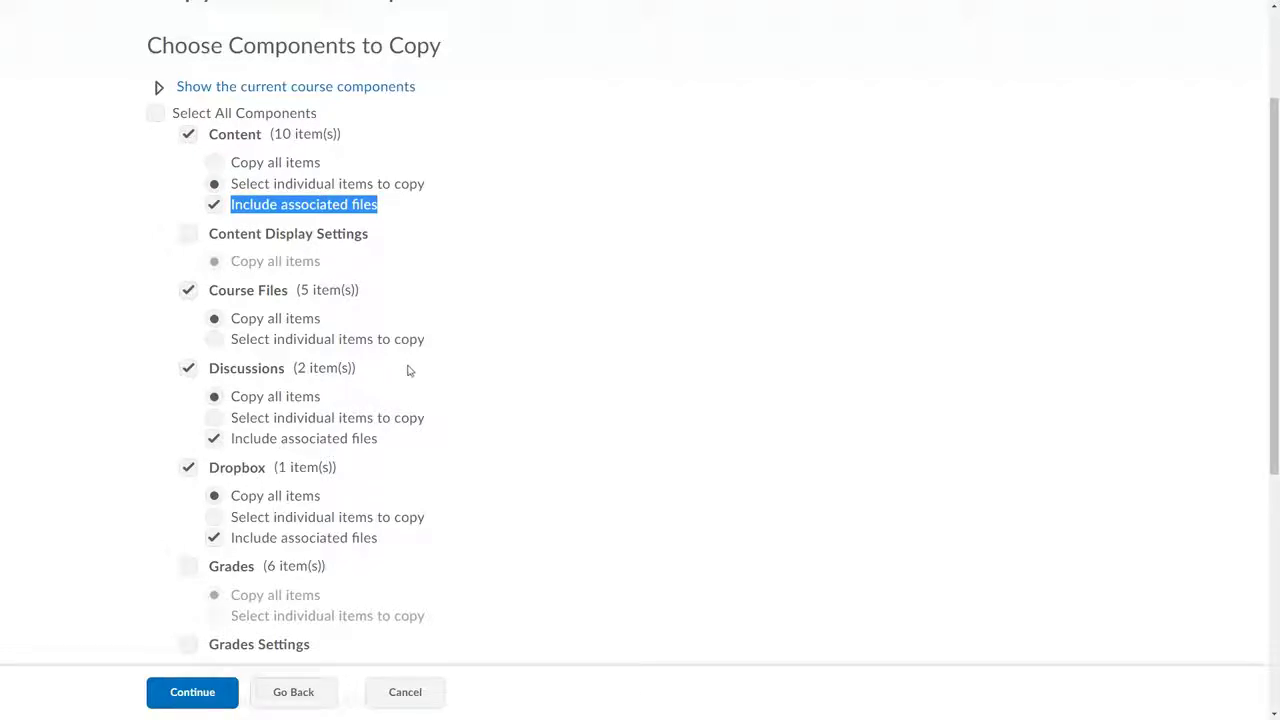
scroll(453, 510, down, 1)
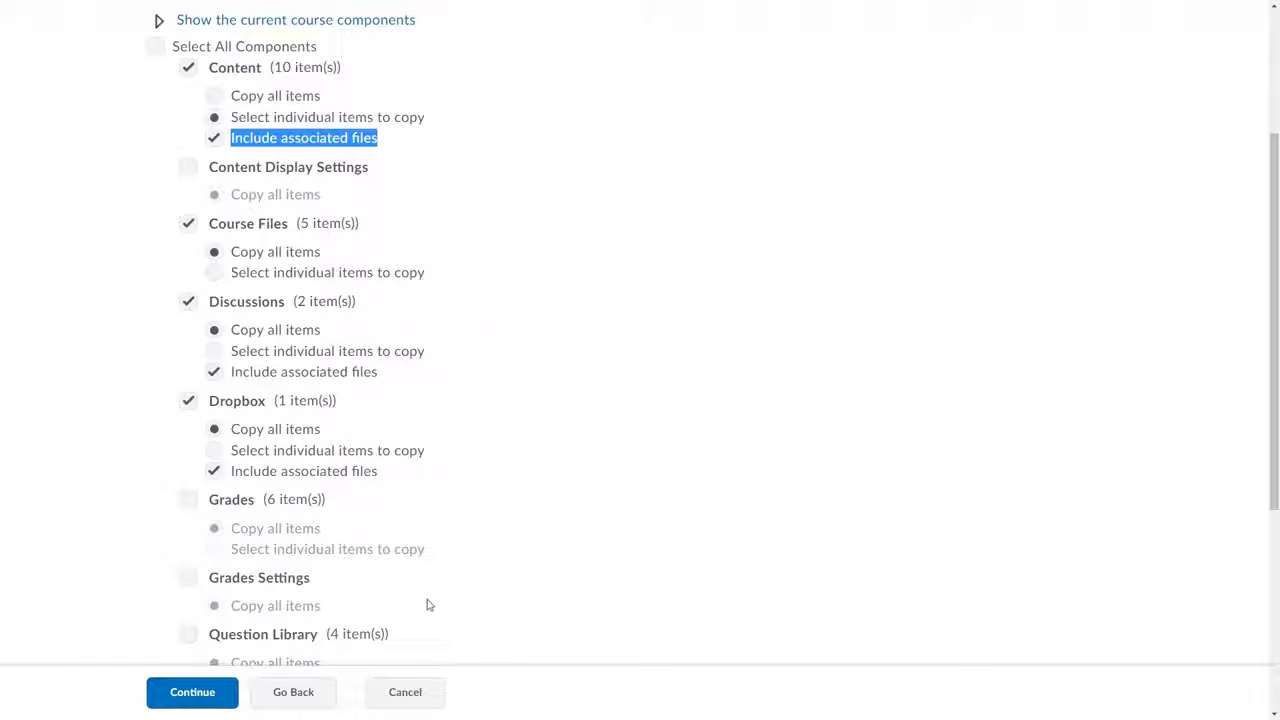
scroll(448, 588, down, 1)
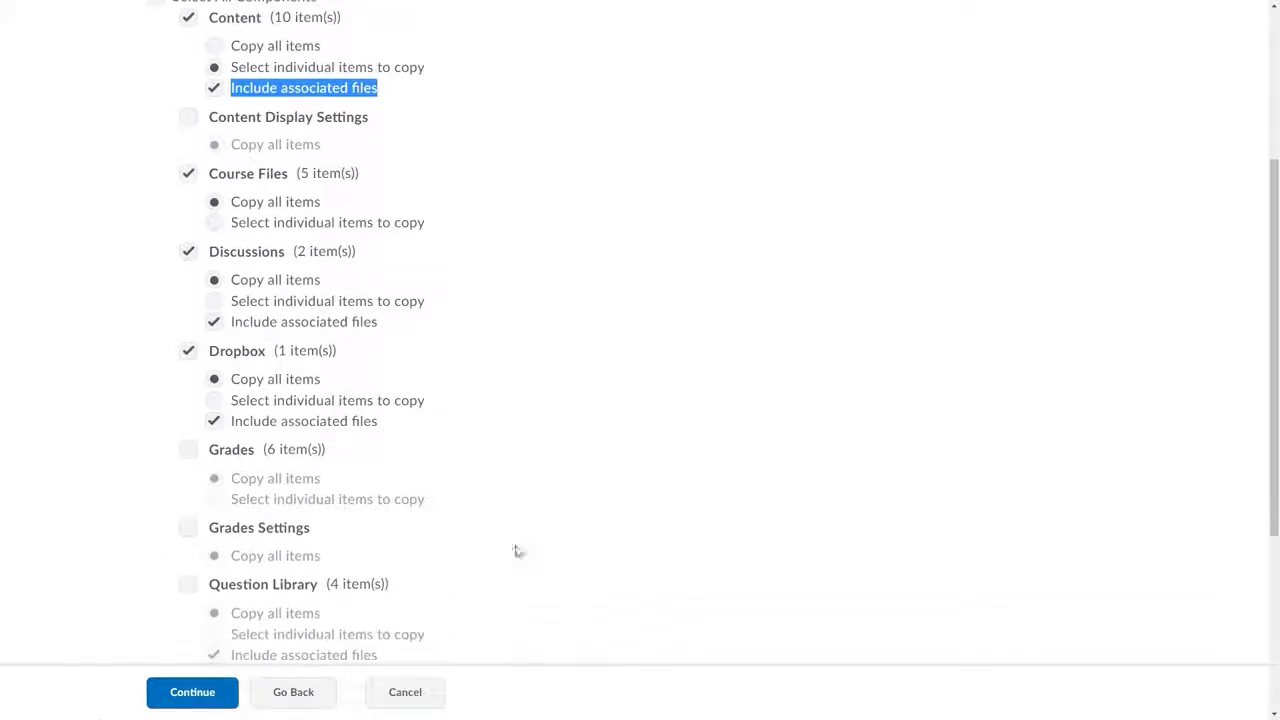
click(173, 700)
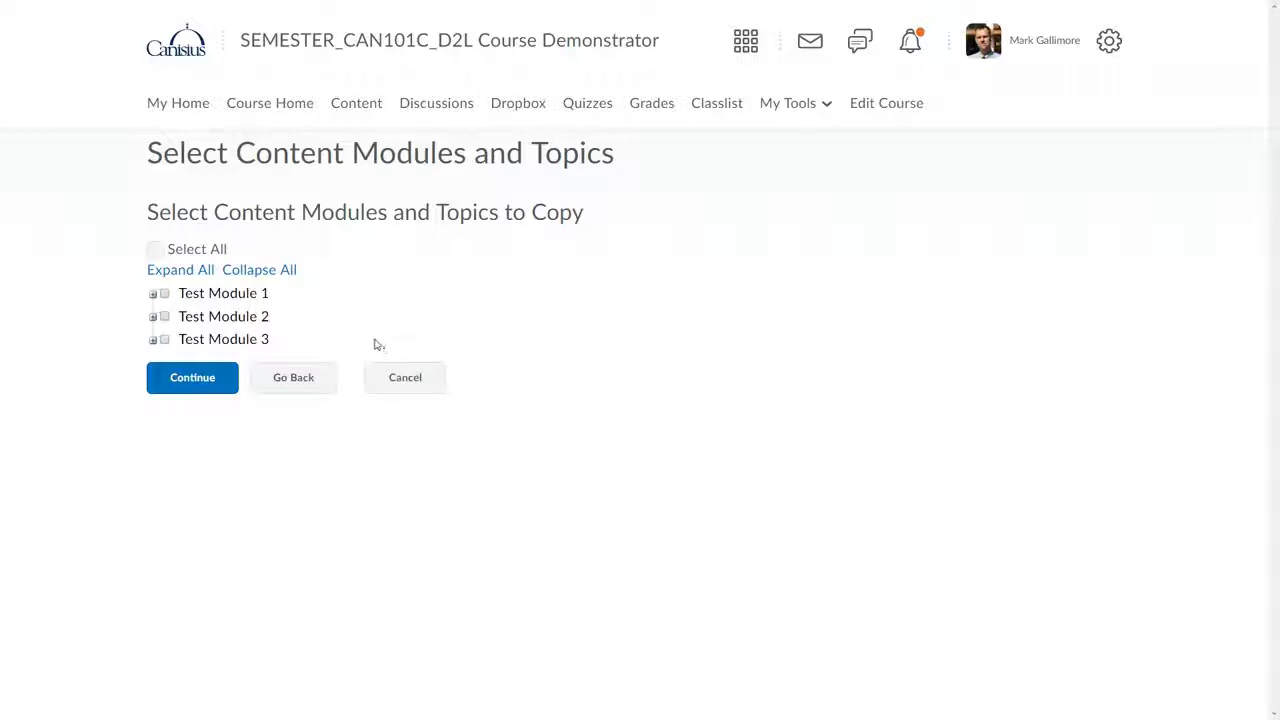
Select Test Module 1 and Test Module 3, excluding Dropbox Test 1 and Discussion Topic 1, and finish the copy
click(165, 294)
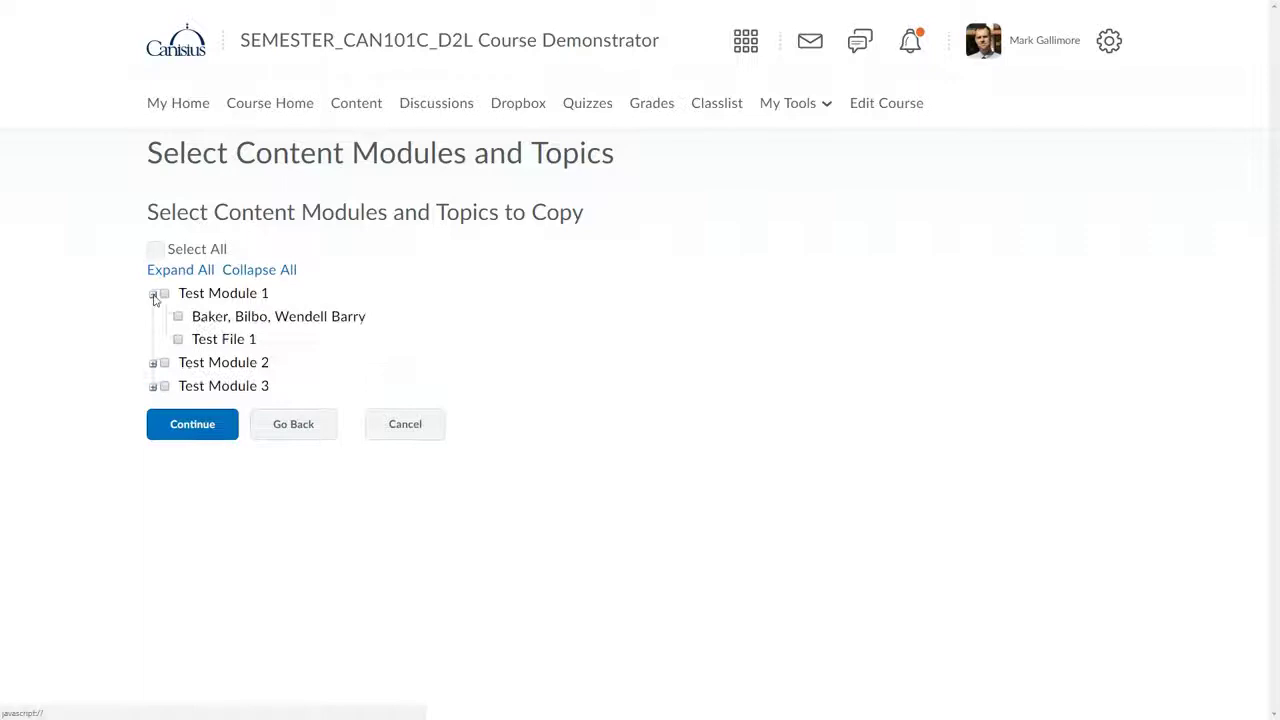
click(165, 387)
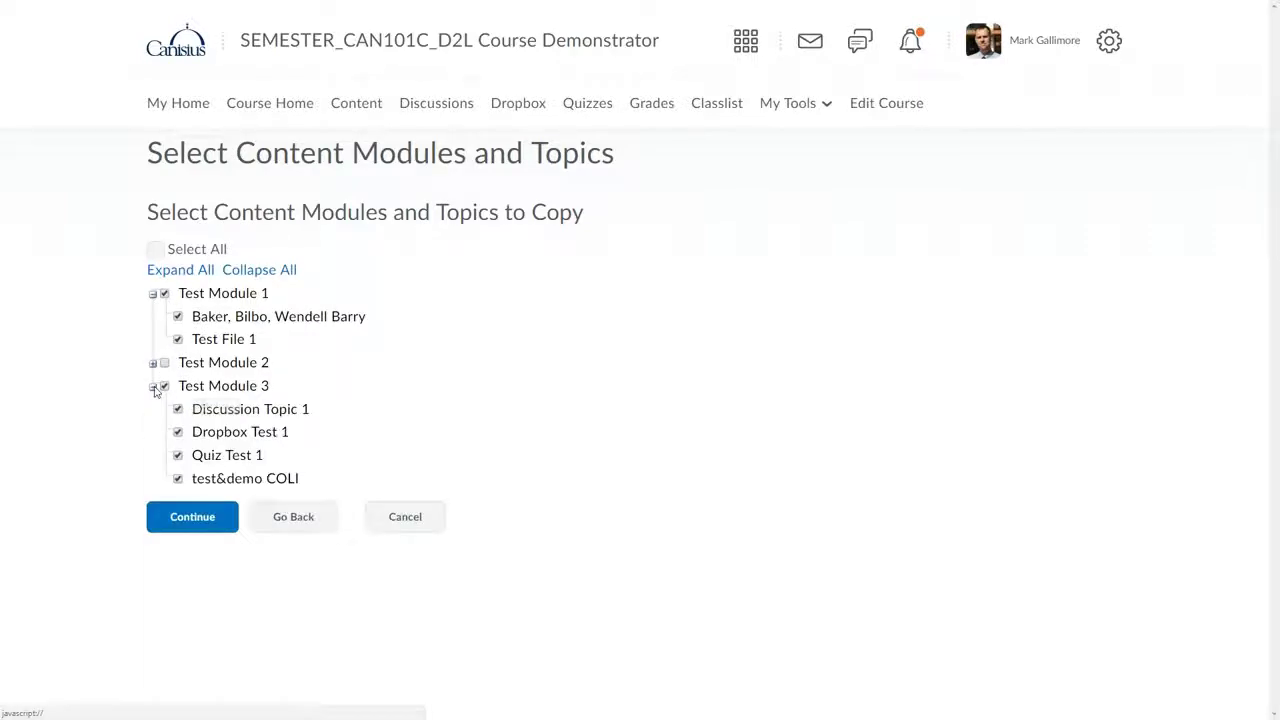
click(178, 433)
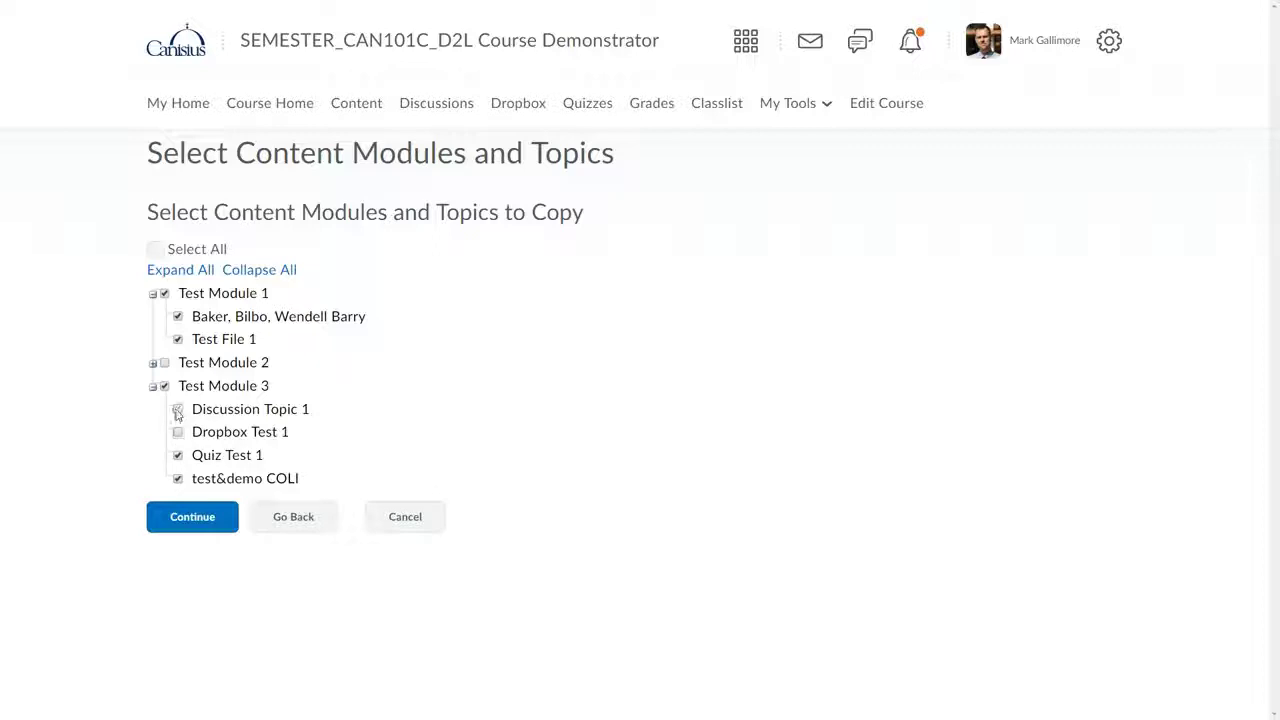
click(178, 410)
click(192, 517)
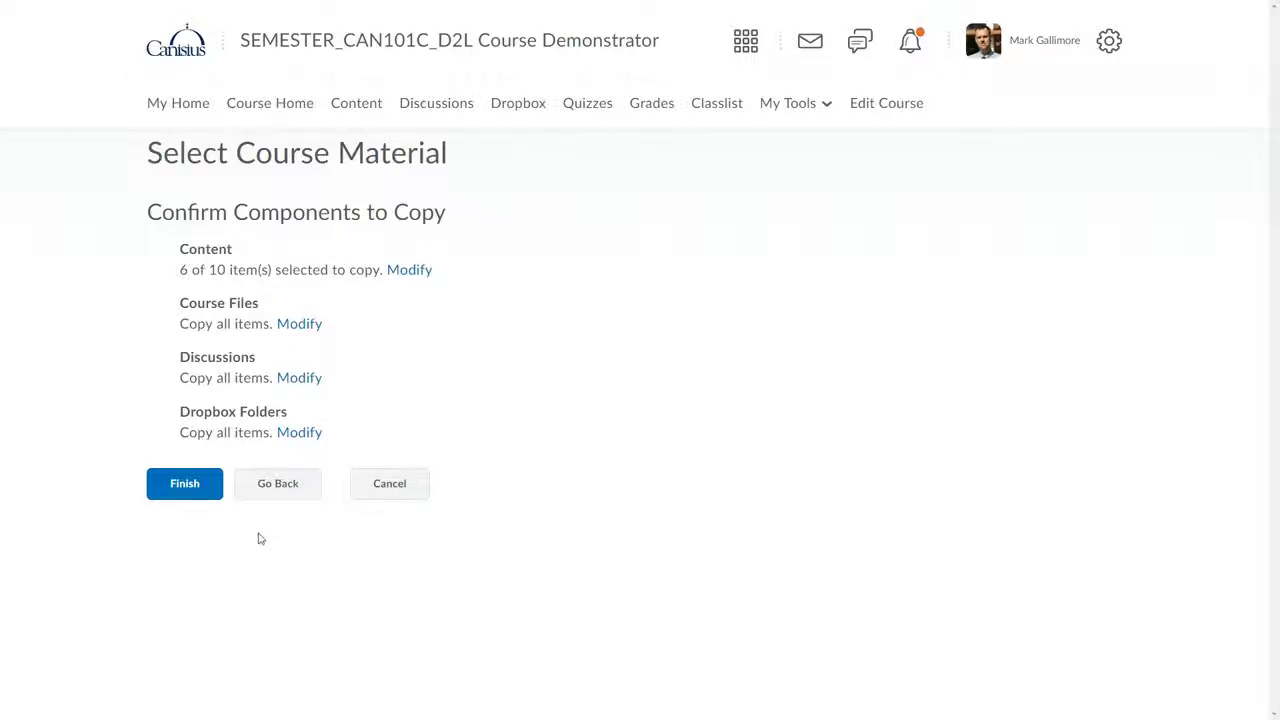
click(182, 484)
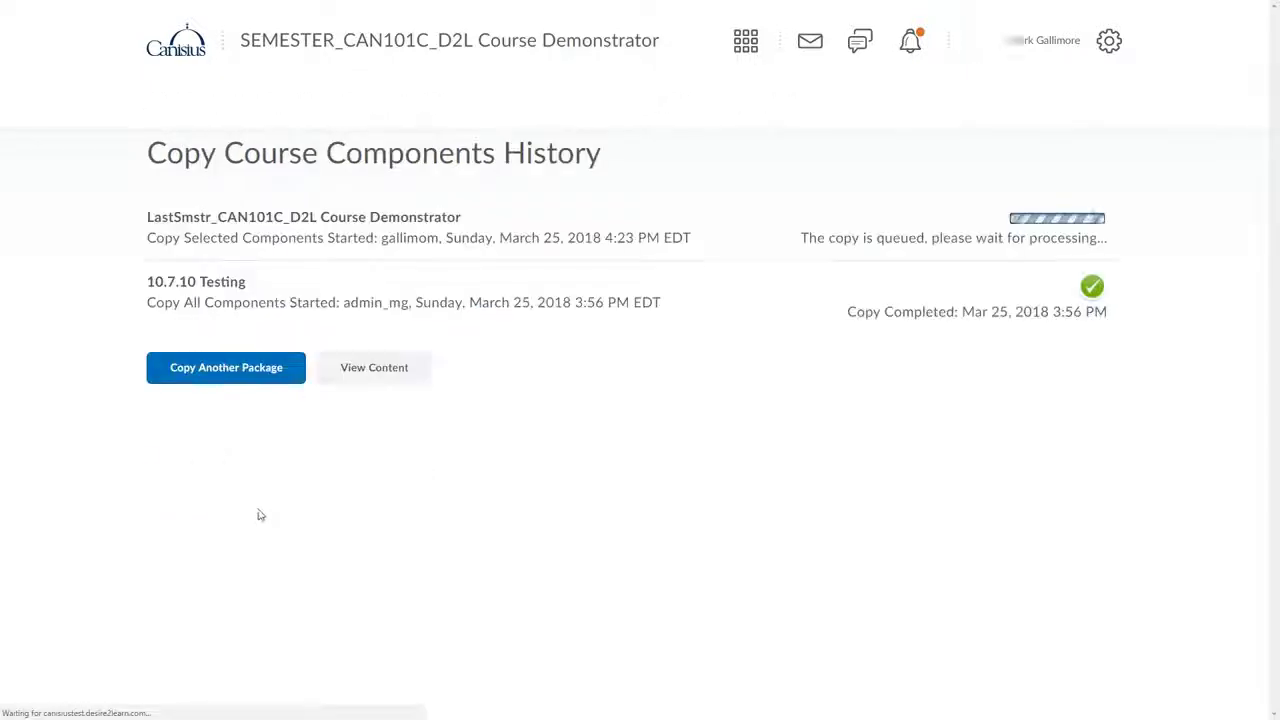